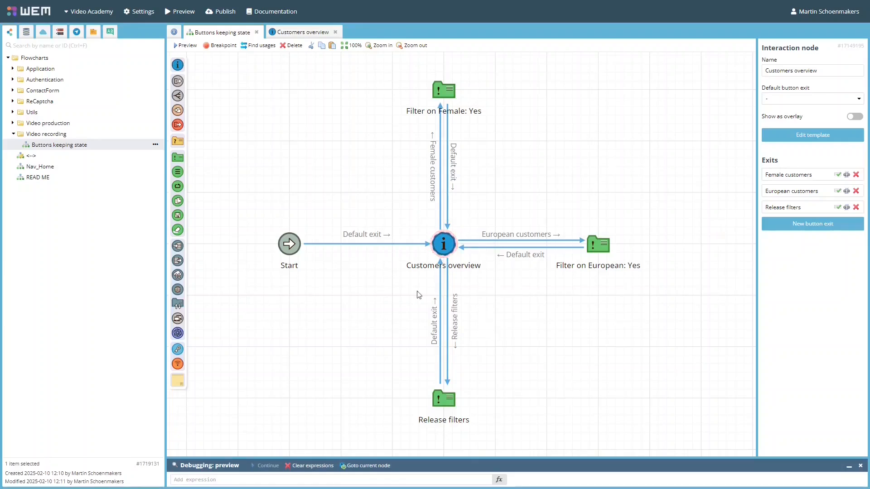
# Switch to the app preview and test the Female customers, European customers and Release filters buttons on the customer list.
pyautogui.hotkey('alt', 'Tab')
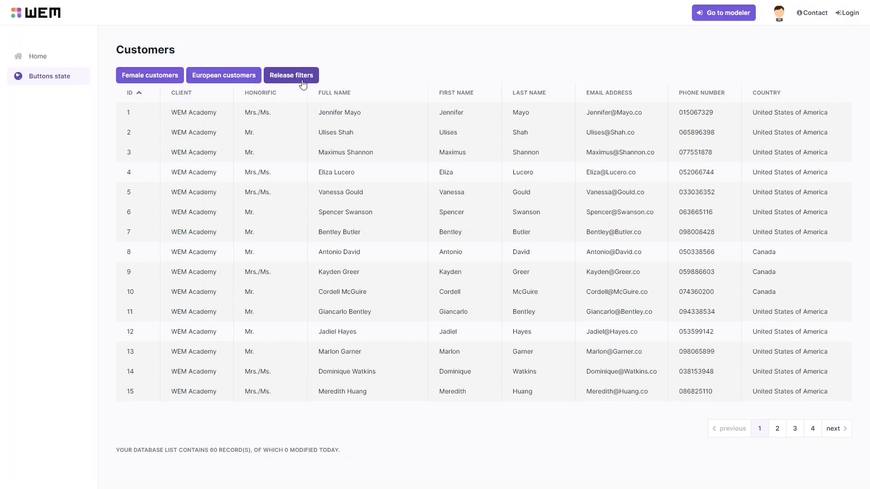
pyautogui.click(142, 81)
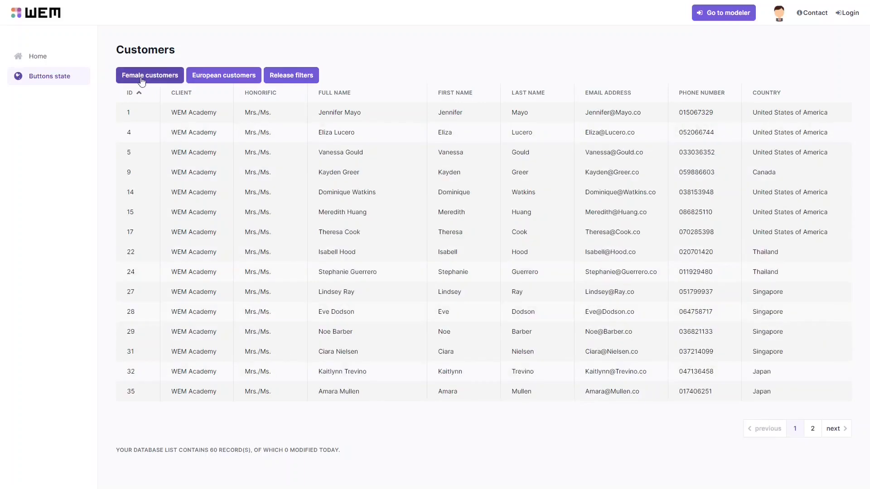
pyautogui.click(232, 80)
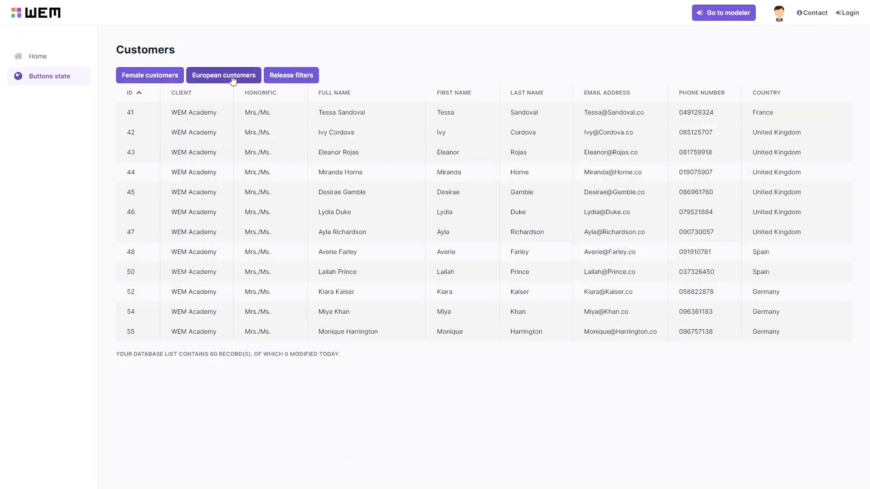
pyautogui.click(303, 79)
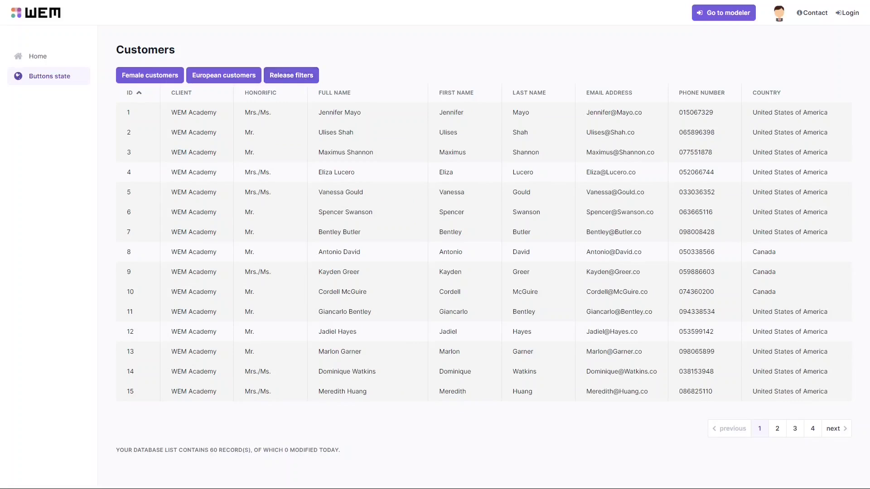
# Return to the WEM modeler and examine the Customers data grid's filter expression, then the Buttons keeping state flowchart.
pyautogui.hotkey('alt', 'Tab')
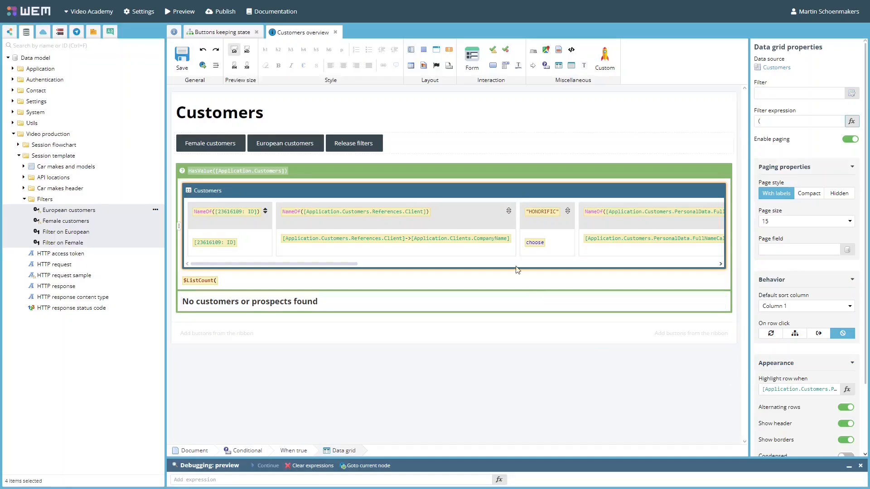
pyautogui.click(790, 123)
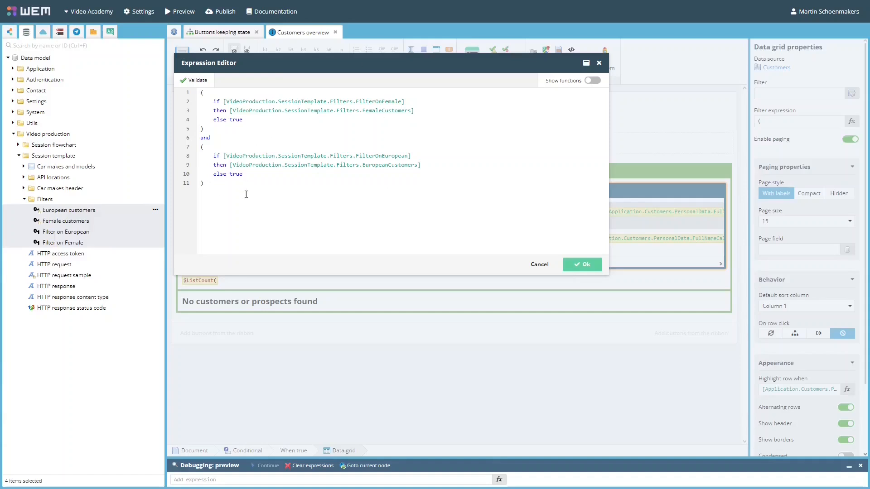
pyautogui.click(240, 33)
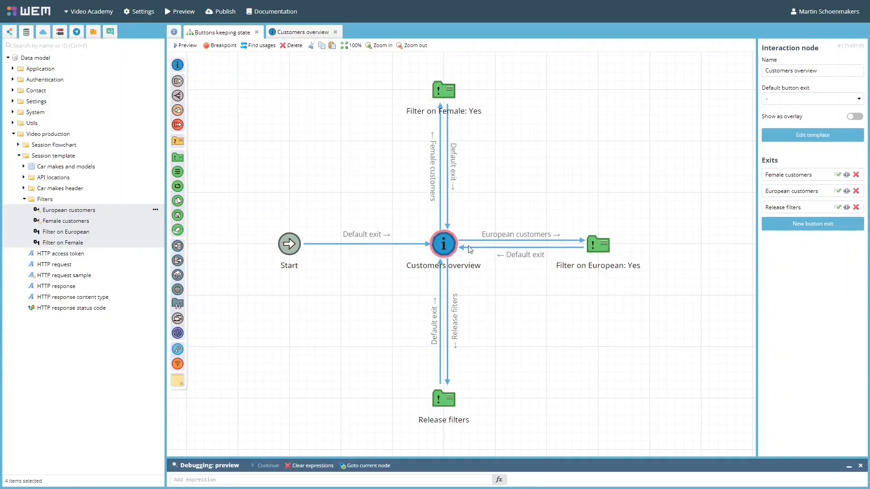
# In the preview, repeatedly combine the female and European customer filters and release them to check the current button behaviour.
pyautogui.hotkey('alt', 'Tab')
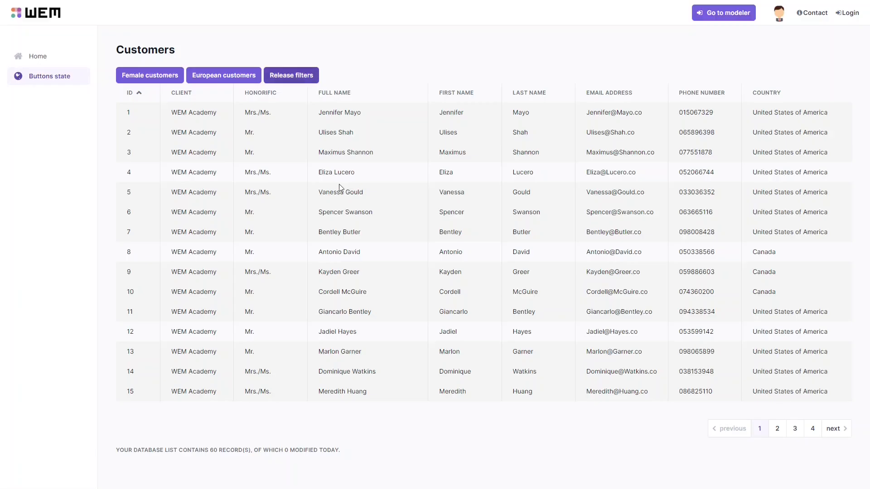
pyautogui.click(146, 78)
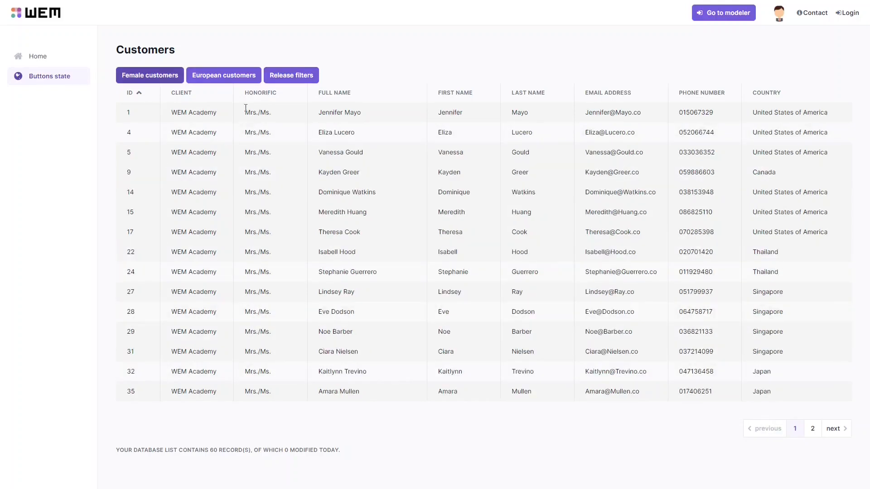
pyautogui.click(239, 78)
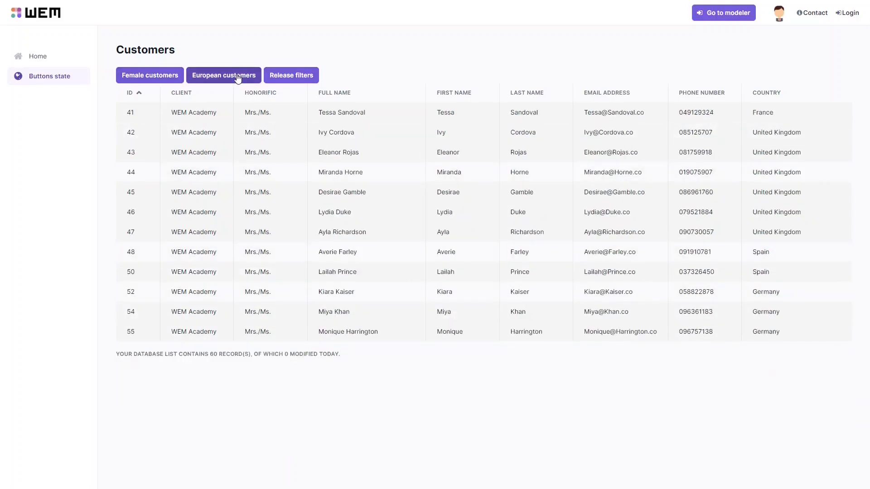
pyautogui.click(303, 77)
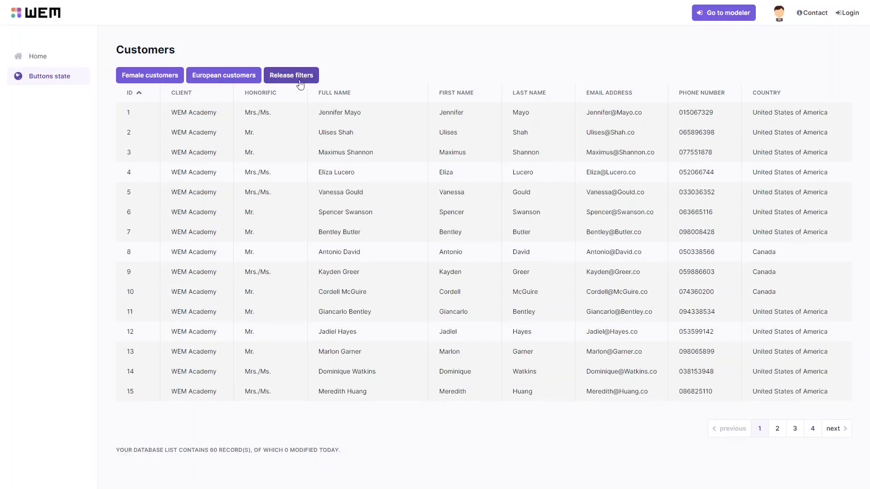
pyautogui.click(161, 78)
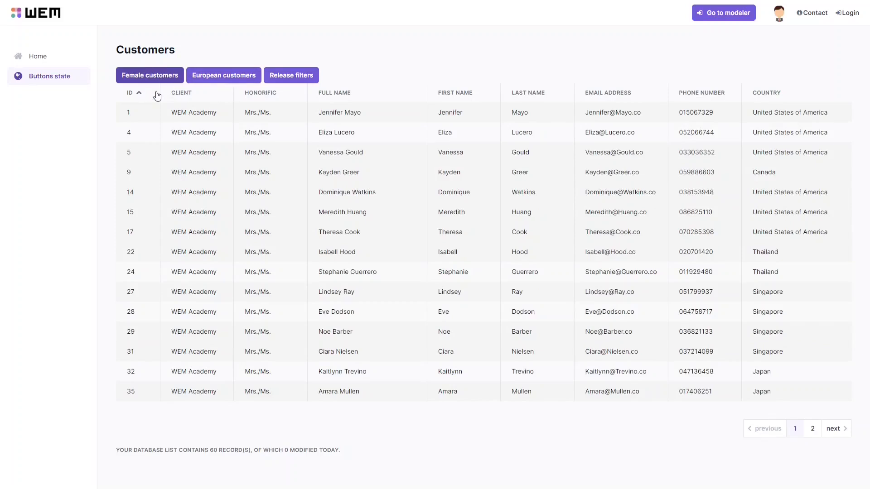
pyautogui.click(225, 76)
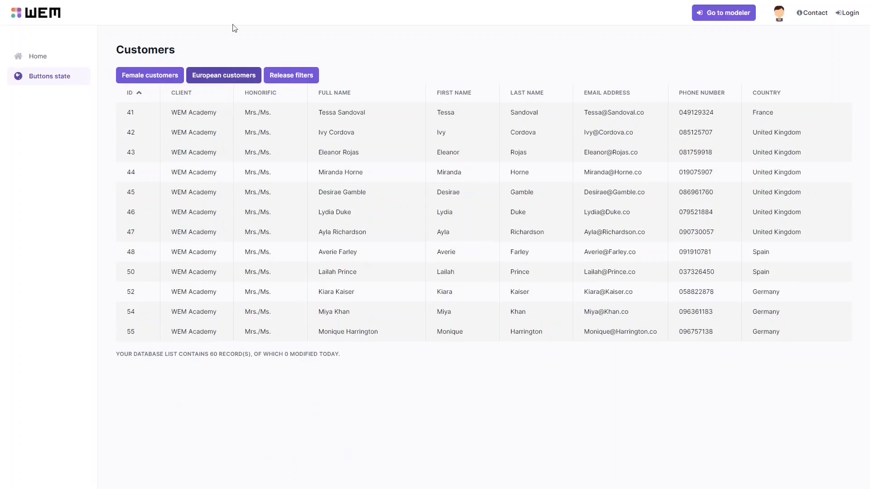
pyautogui.click(297, 80)
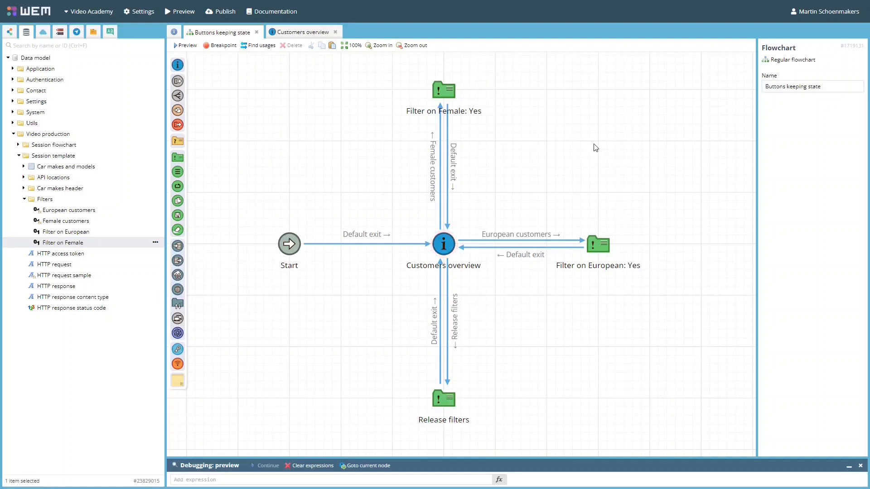
# Set the Filter on Female assignment to an advanced expression negating the parenthesised [VideoProduction.SessionTemplate.Filters.FilterOnFemale] ? false.
pyautogui.click(446, 102)
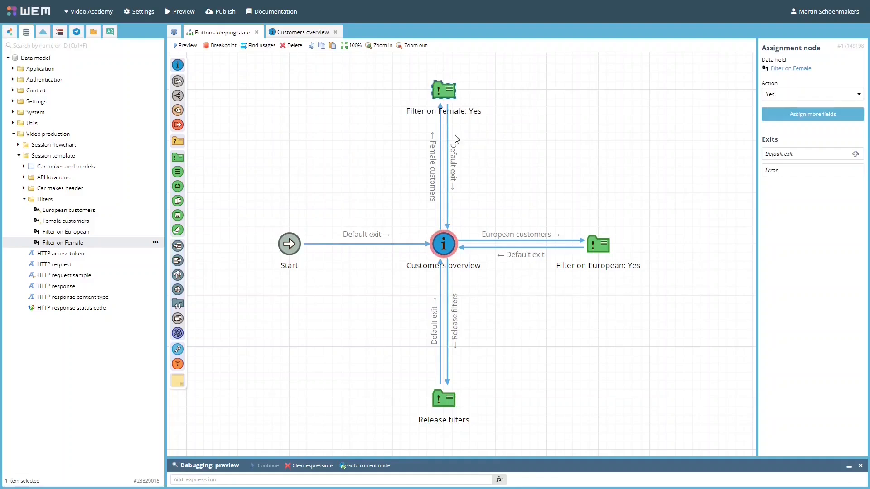
pyautogui.click(774, 94)
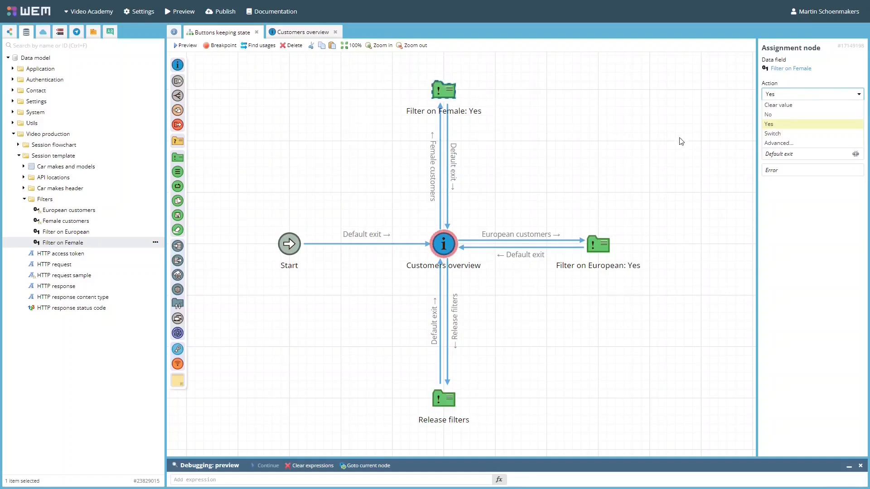
pyautogui.click(779, 143)
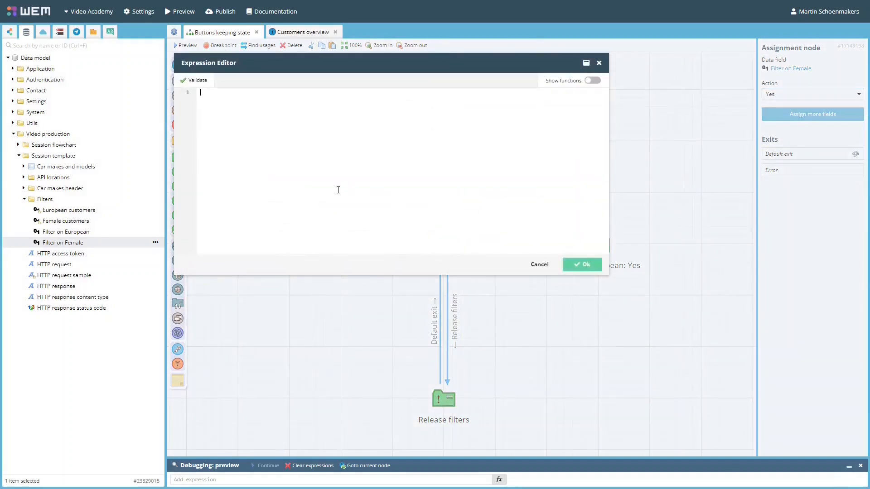
pyautogui.moveTo(58, 243); pyautogui.dragTo(315, 178)
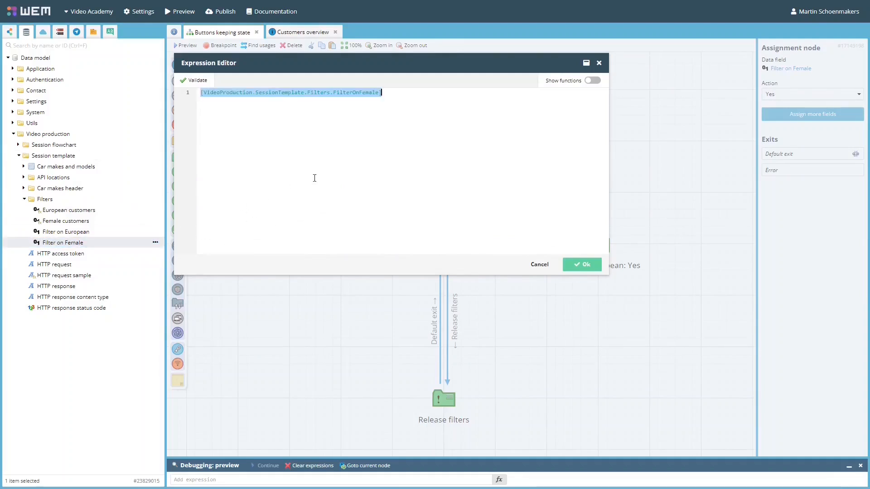
pyautogui.click(429, 185)
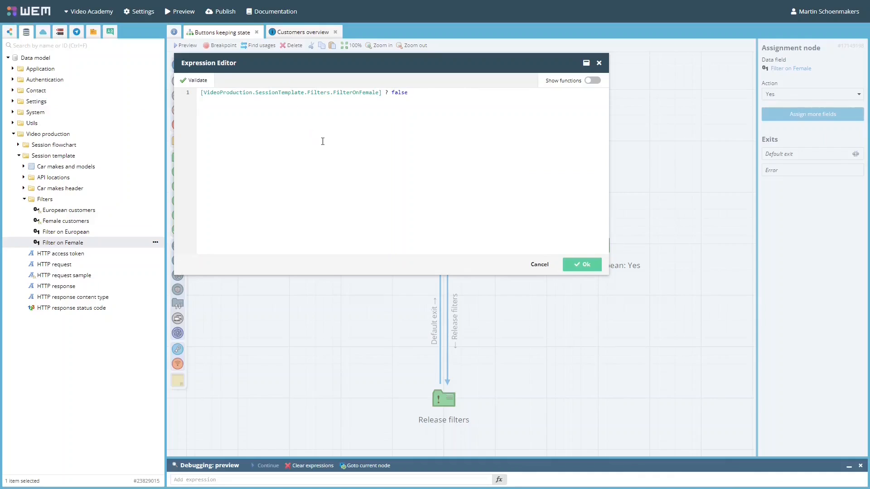
pyautogui.write('(')
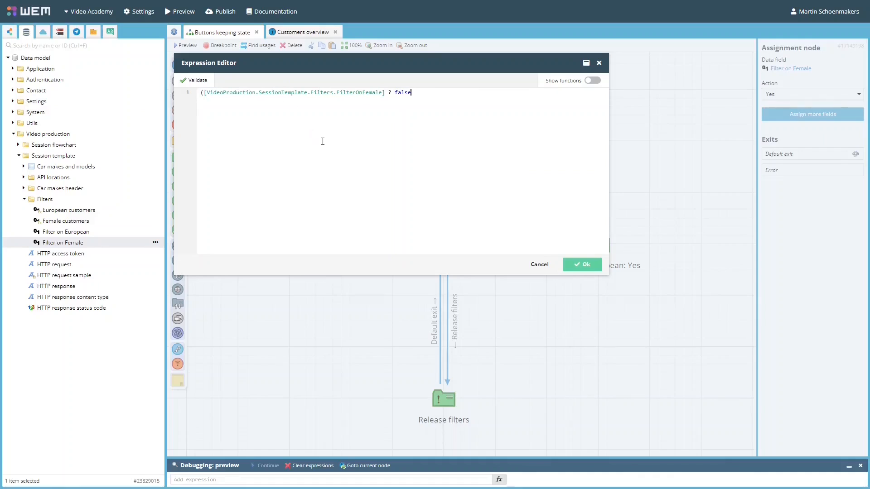
pyautogui.write('!')
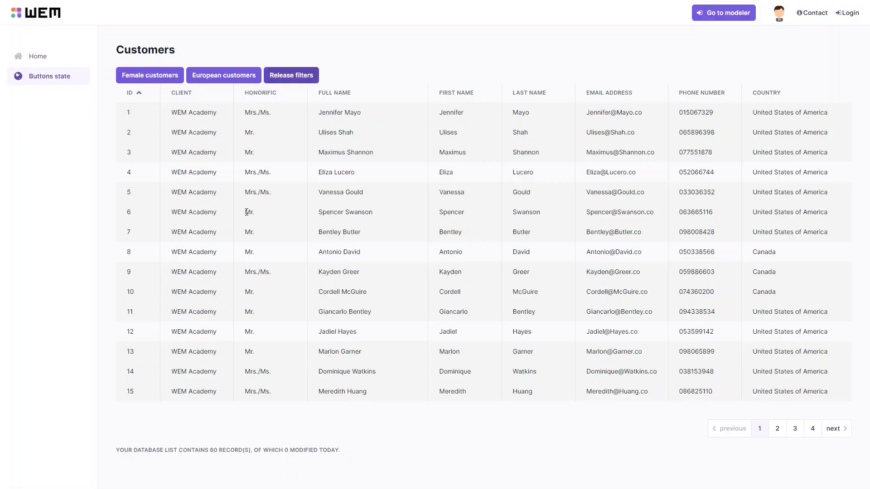
# Test in the preview whether the Female customers and European customers buttons each toggle their filter on and off.
pyautogui.click(155, 77)
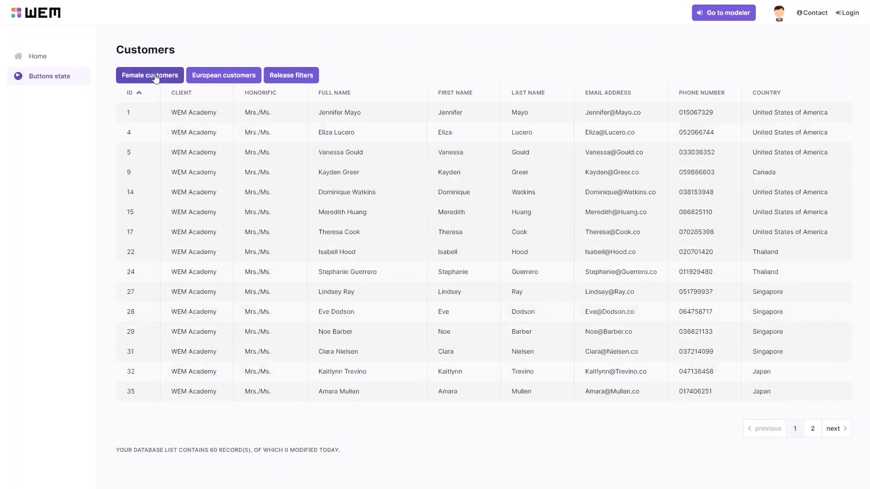
pyautogui.click(155, 78)
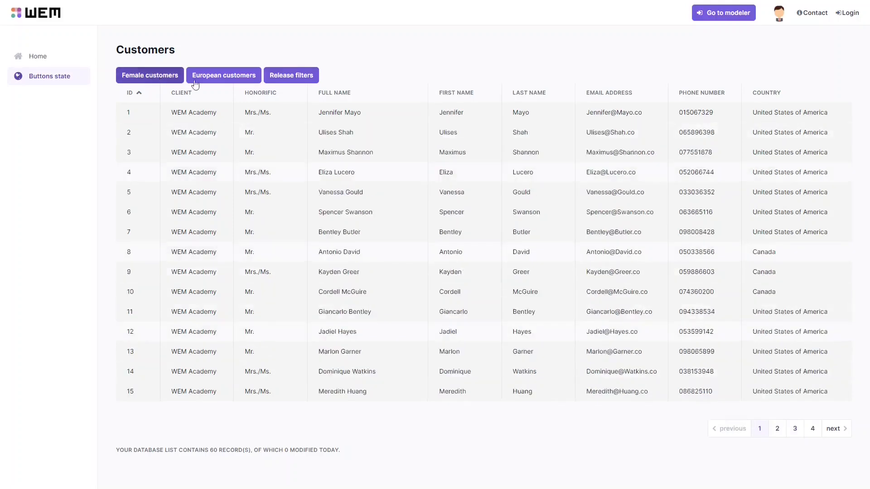
pyautogui.click(232, 80)
pyautogui.click(233, 81)
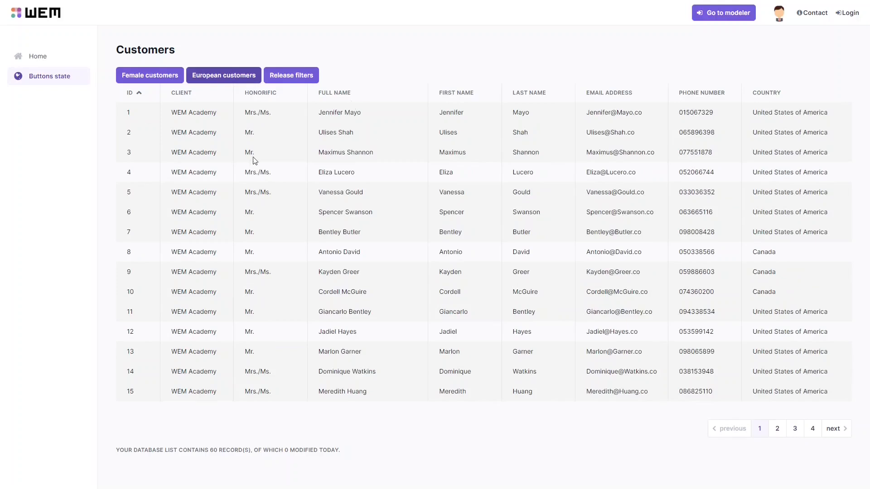
pyautogui.click(152, 80)
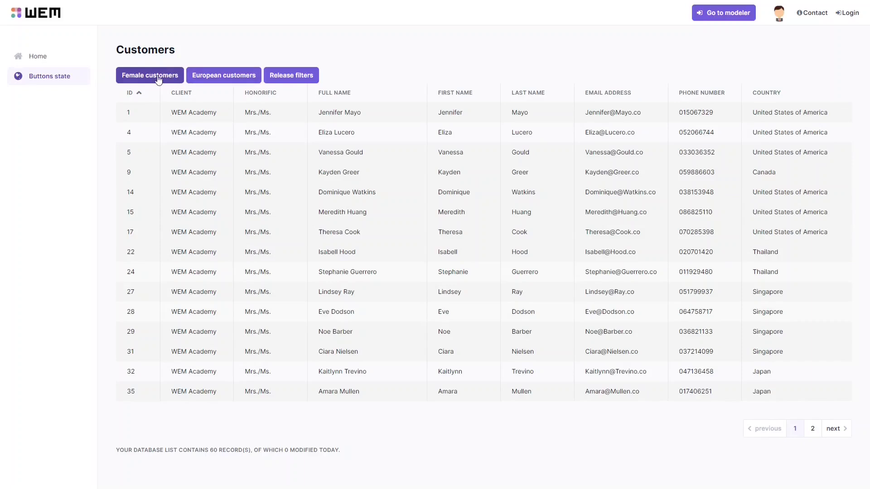
pyautogui.click(158, 80)
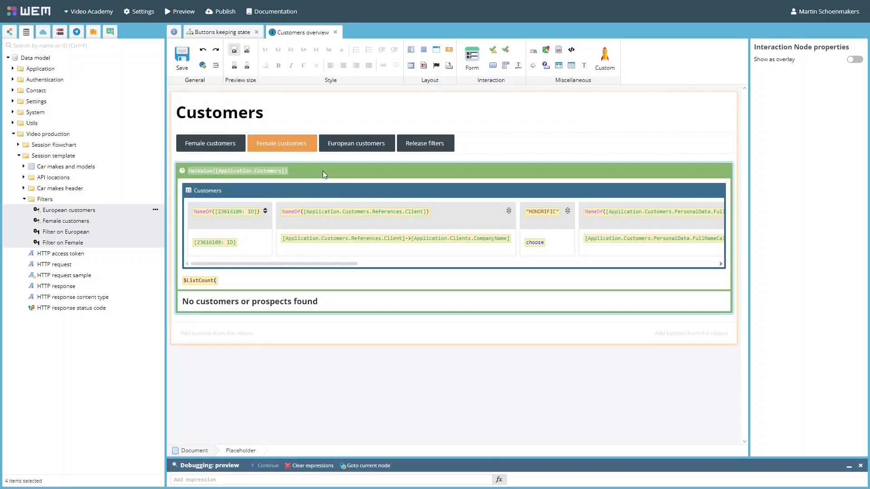
# Add a second button beside European customers that follows the existing European customers exit, and give it the orange color context.
pyautogui.moveTo(493, 65)
pyautogui.mouseDown()
pyautogui.moveTo(397, 136)
pyautogui.moveTo(396, 151)
pyautogui.mouseUp()
pyautogui.click(426, 177)
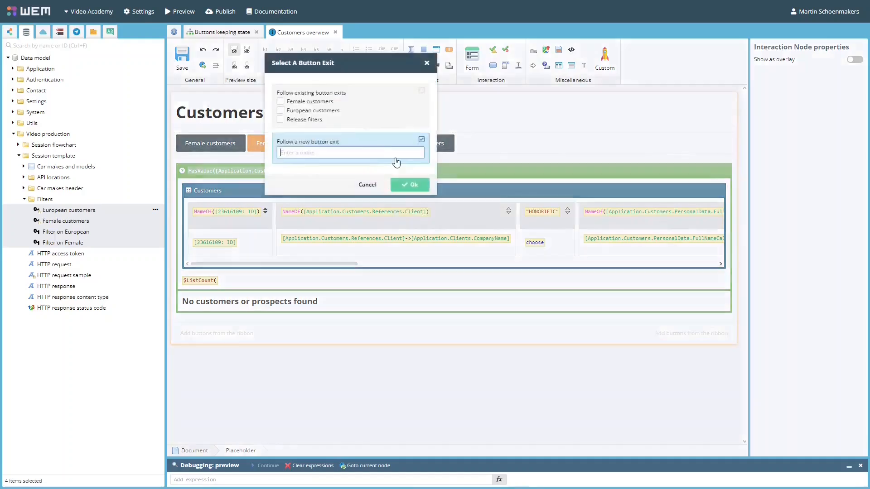
pyautogui.click(313, 110)
pyautogui.click(400, 181)
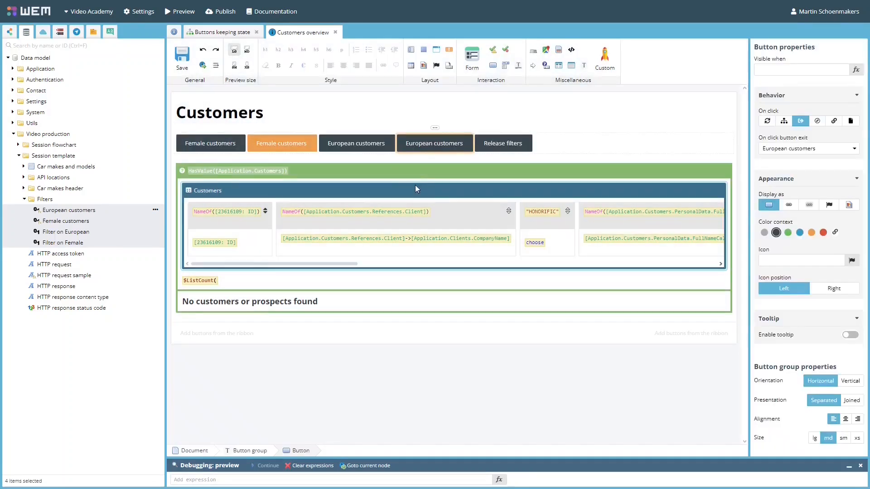
pyautogui.click(812, 233)
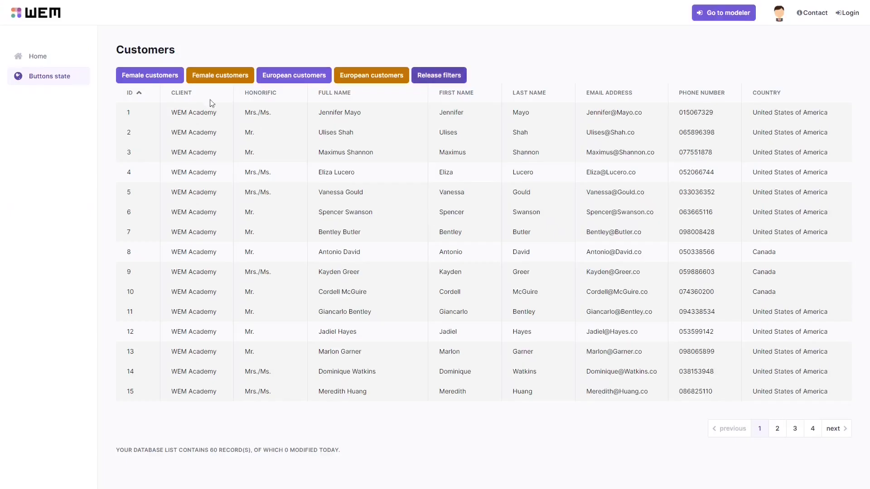
# Test the purple and orange versions of the Female customers and European customers buttons in the preview.
pyautogui.click(149, 80)
pyautogui.click(233, 75)
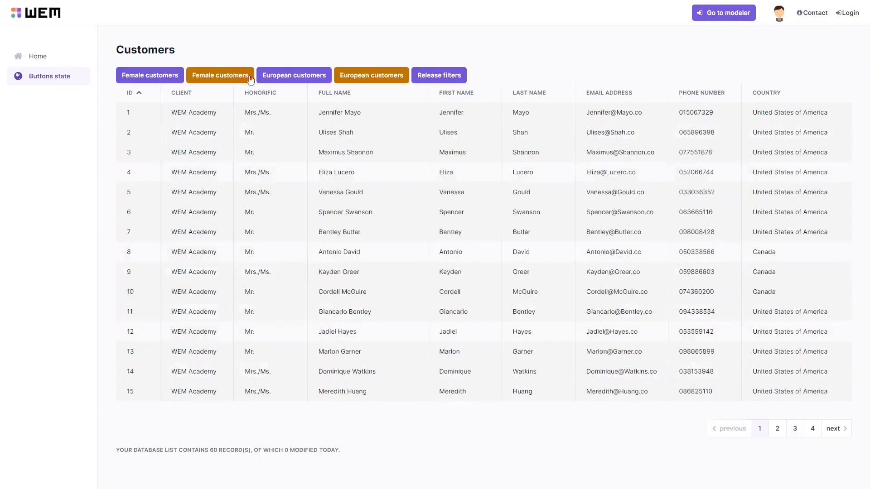
pyautogui.click(294, 78)
pyautogui.click(393, 72)
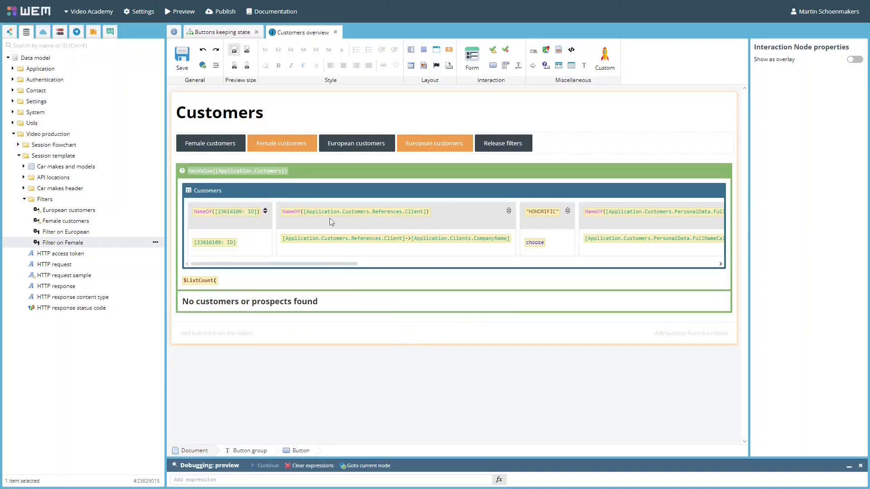
# Set the orange Female customers button's visibility condition to [VideoProduction.SessionTemplate.Filters.FilterOnFemale] ? false.
pyautogui.click(310, 150)
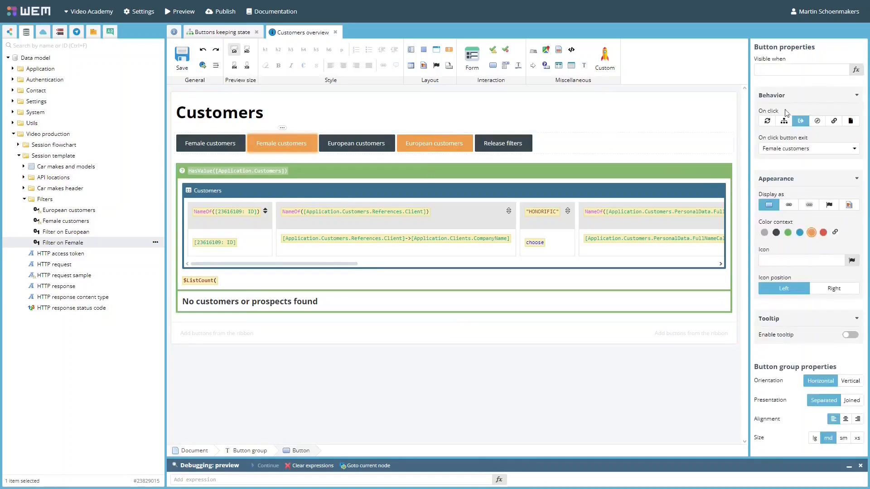
pyautogui.click(855, 69)
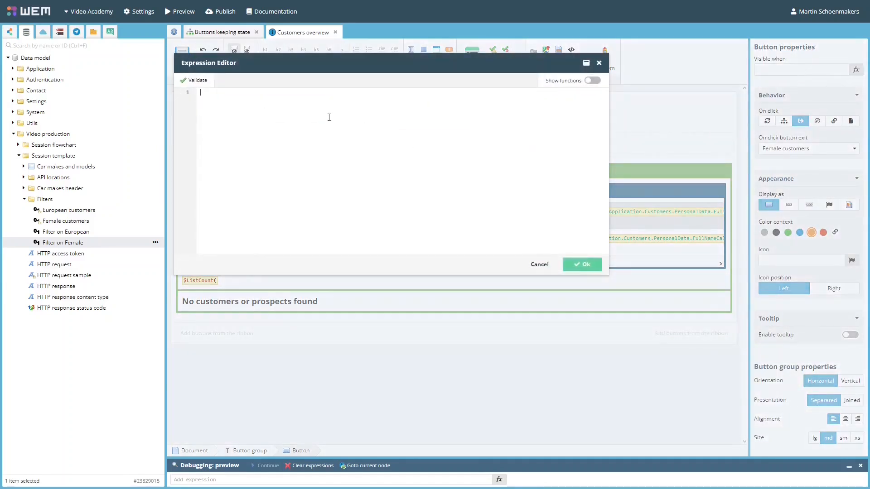
pyautogui.moveTo(89, 243); pyautogui.dragTo(347, 157)
pyautogui.click(347, 158)
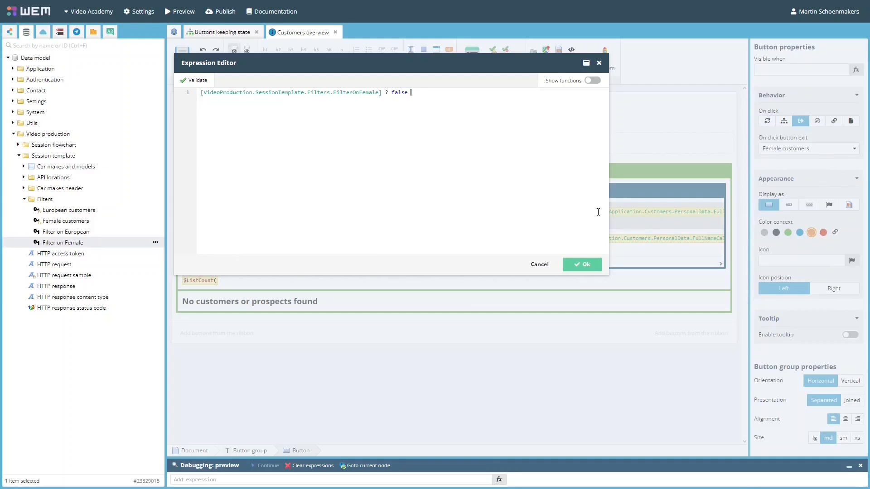
pyautogui.click(581, 265)
# Set the dark Female customers button's visibility condition to !([VideoProduction.SessionTemplate.Filters.FilterOnFemale] ? false).
pyautogui.click(236, 152)
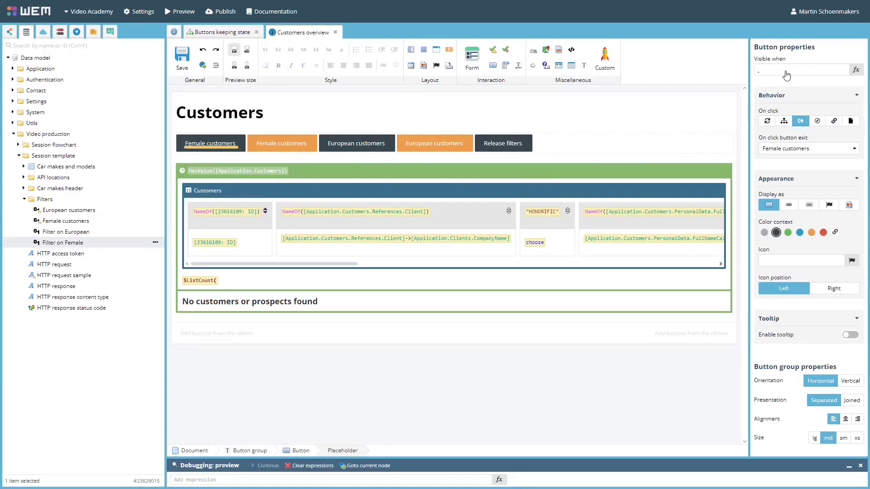
pyautogui.click(856, 69)
pyautogui.write('[VideoProduction.SessionTemplate.Filters.FilterOnFemale] ? false')
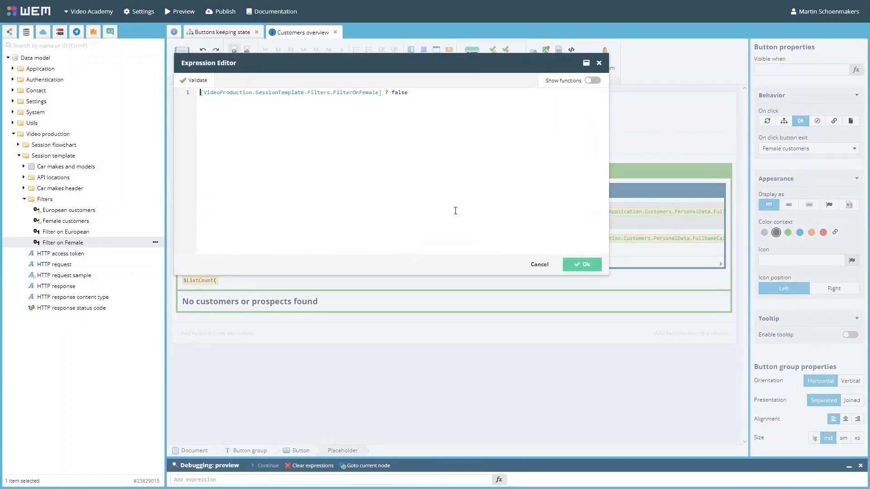
pyautogui.press('Home')
pyautogui.write('!(')
pyautogui.press('End')
pyautogui.write(')')
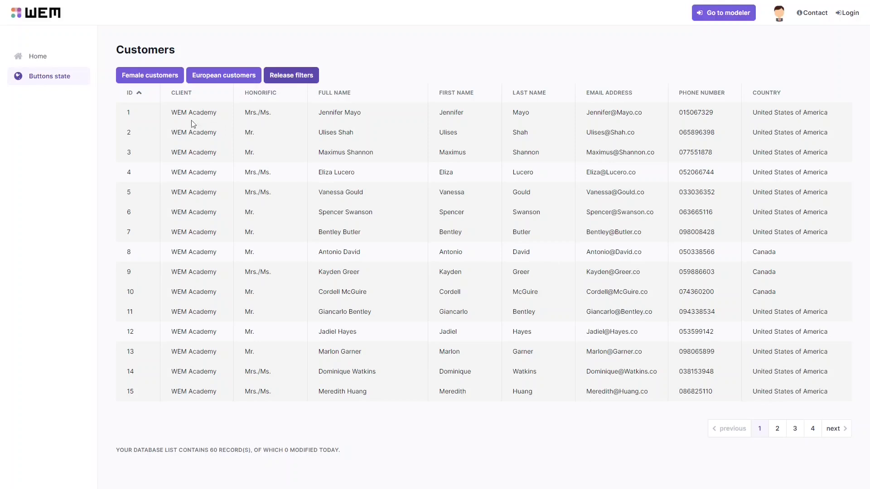
# Test in the preview whether the Female customers and European customers buttons each switch color as their own filter toggles on and off.
pyautogui.click(157, 75)
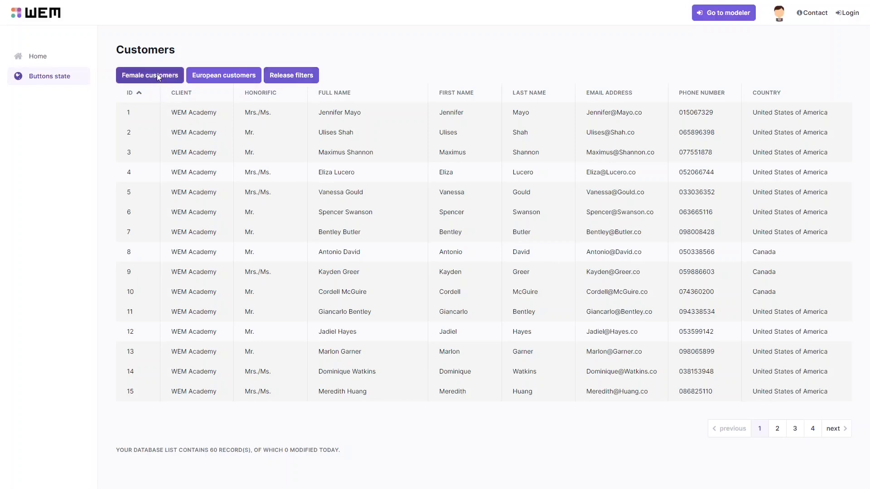
pyautogui.click(157, 75)
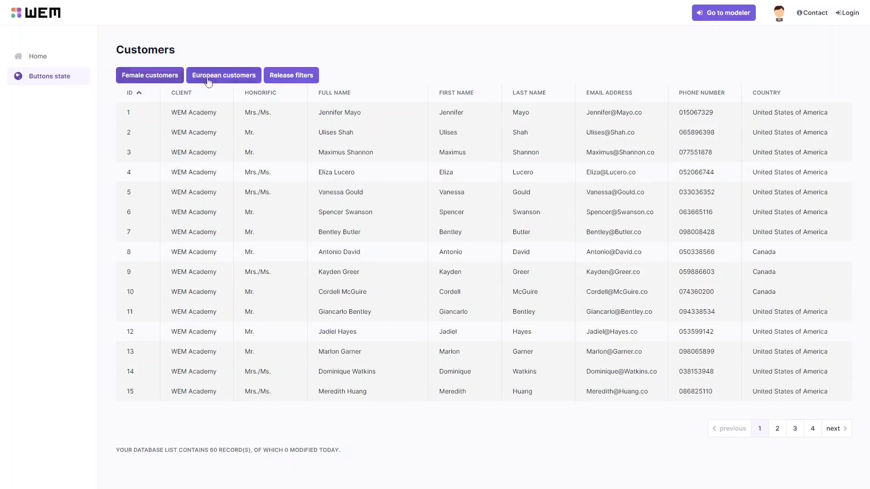
pyautogui.click(235, 79)
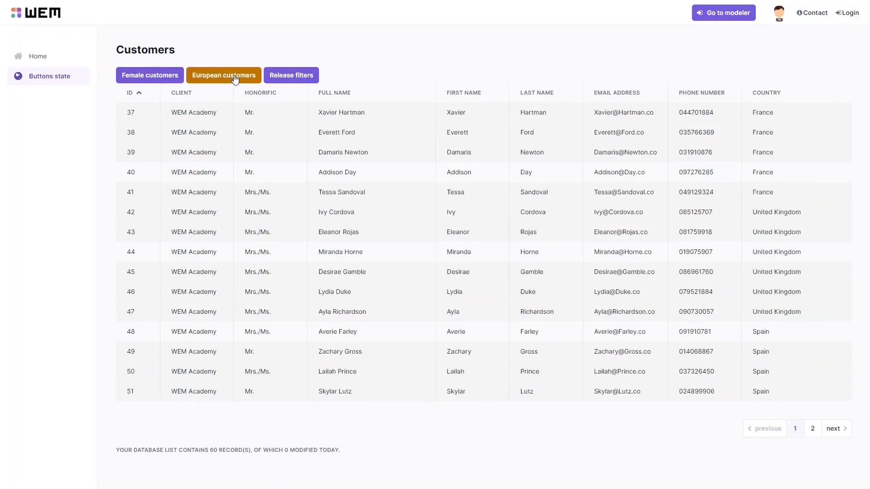
pyautogui.click(235, 80)
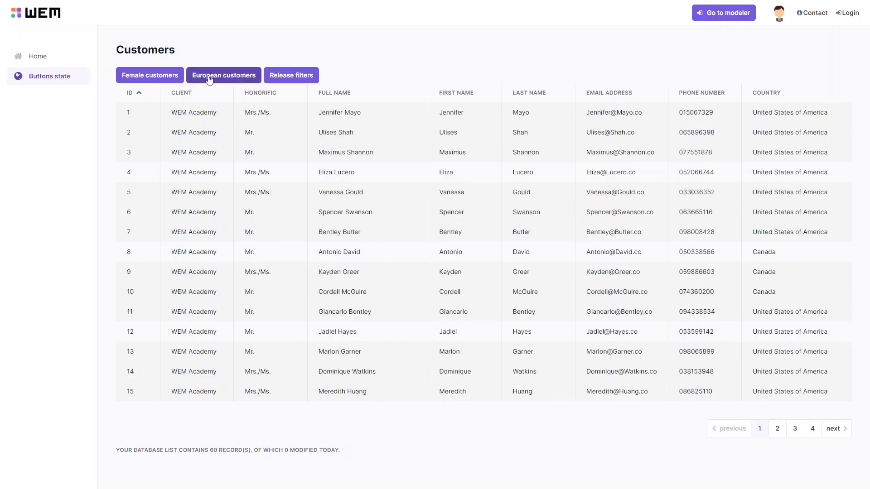
# Test both filters combined in the preview by turning Female customers and European customers on together, off, and on again.
pyautogui.click(151, 81)
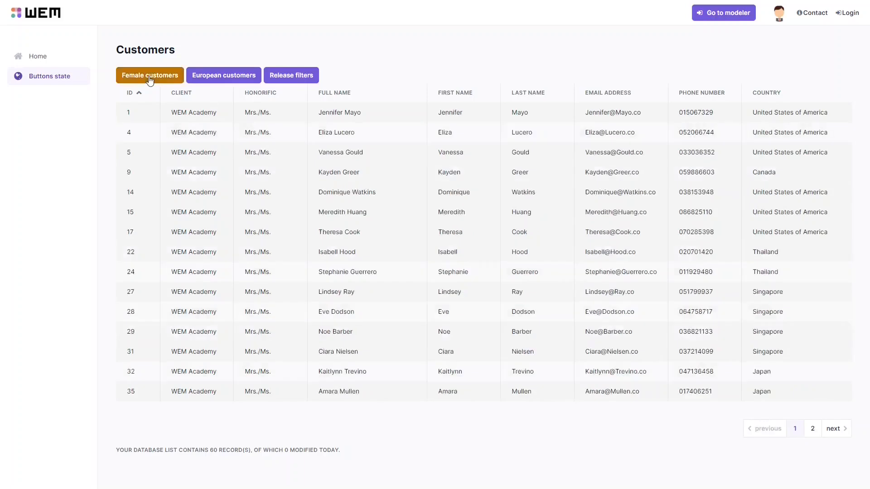
pyautogui.click(225, 79)
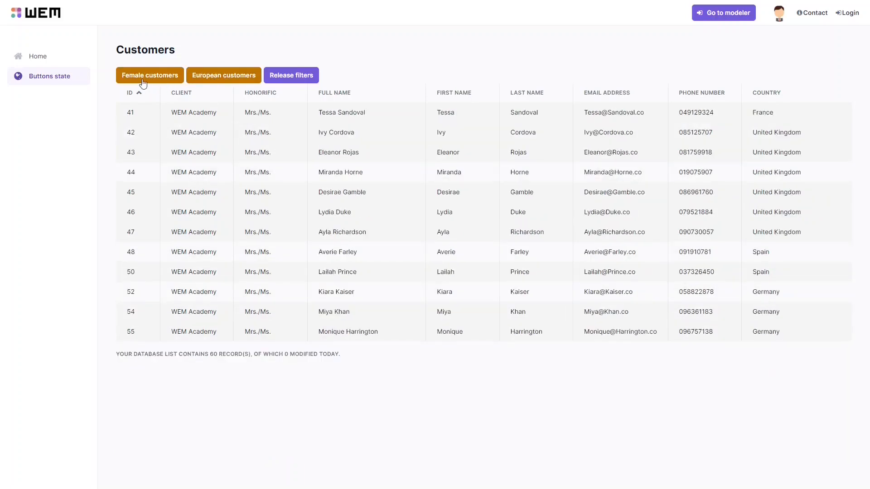
pyautogui.click(173, 80)
pyautogui.click(228, 80)
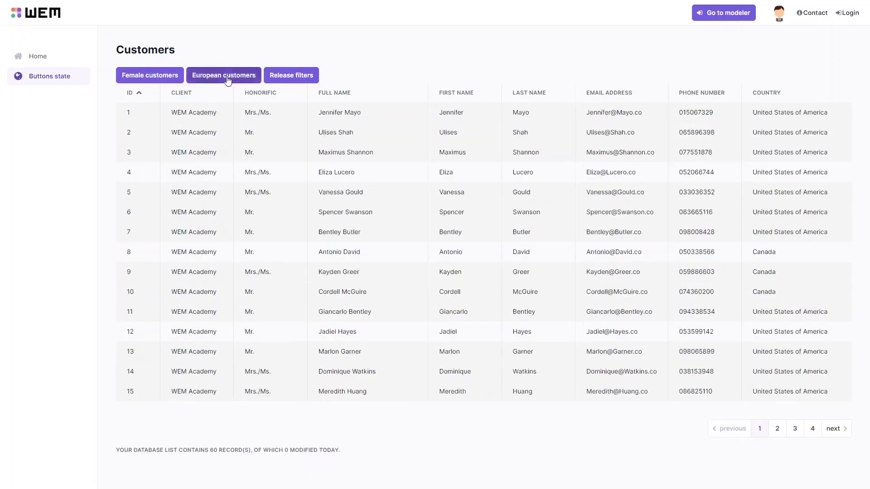
pyautogui.click(149, 77)
pyautogui.click(248, 77)
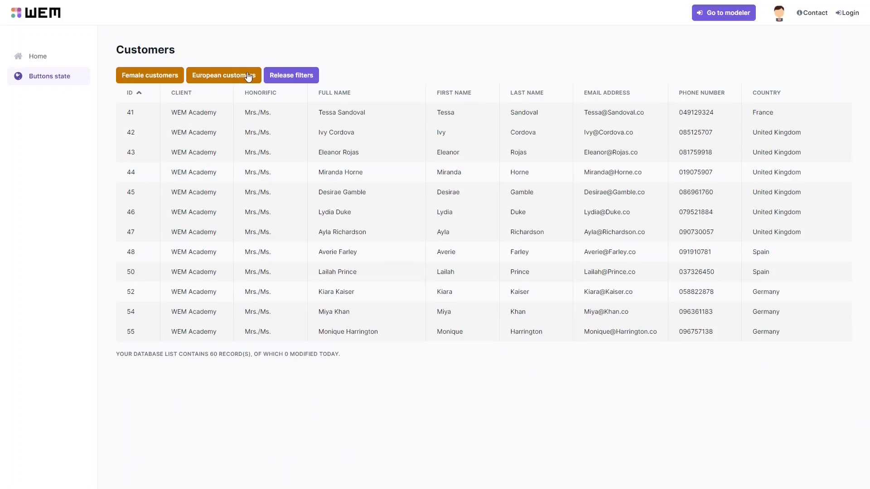